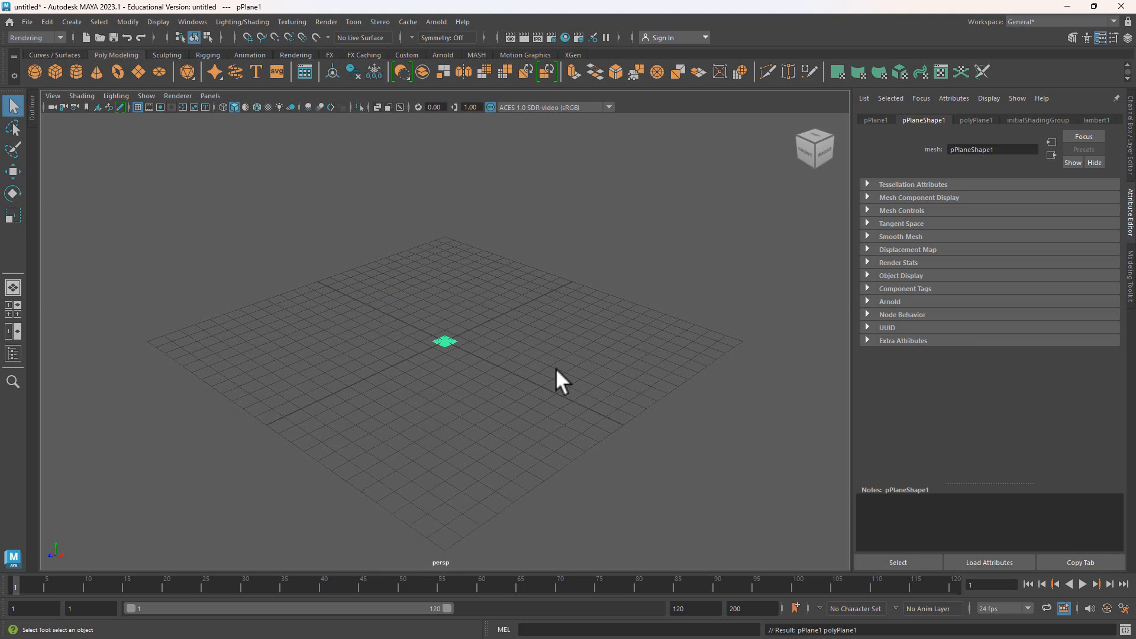
Set the plane's width and height subdivisions to 1.
{"action": "key", "text": "f"}
{"action": "left_click_drag", "start_coordinate": [555, 369], "coordinate": [548, 378], "text": "alt"}
{"action": "key", "text": "ctrl+a"}
{"action": "left_click", "coordinate": [1012, 257]}
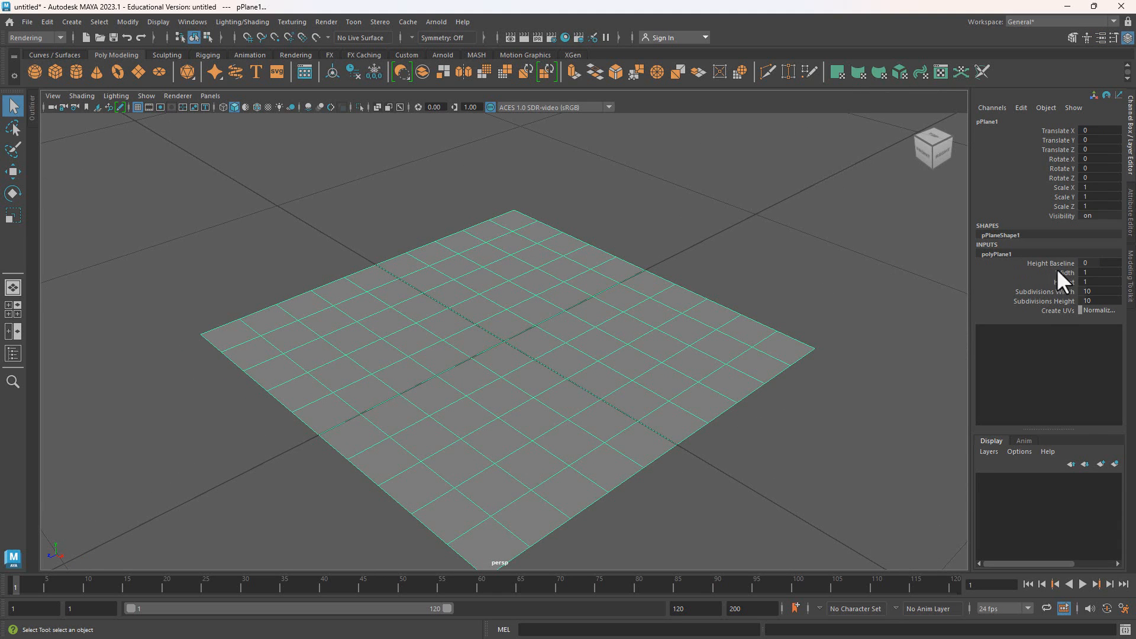
{"action": "left_click_drag", "start_coordinate": [1055, 292], "coordinate": [1055, 301]}
{"action": "middle_click_drag", "start_coordinate": [886, 290], "coordinate": [363, 290]}
{"action": "left_click_drag", "start_coordinate": [647, 350], "coordinate": [619, 350], "text": "alt"}
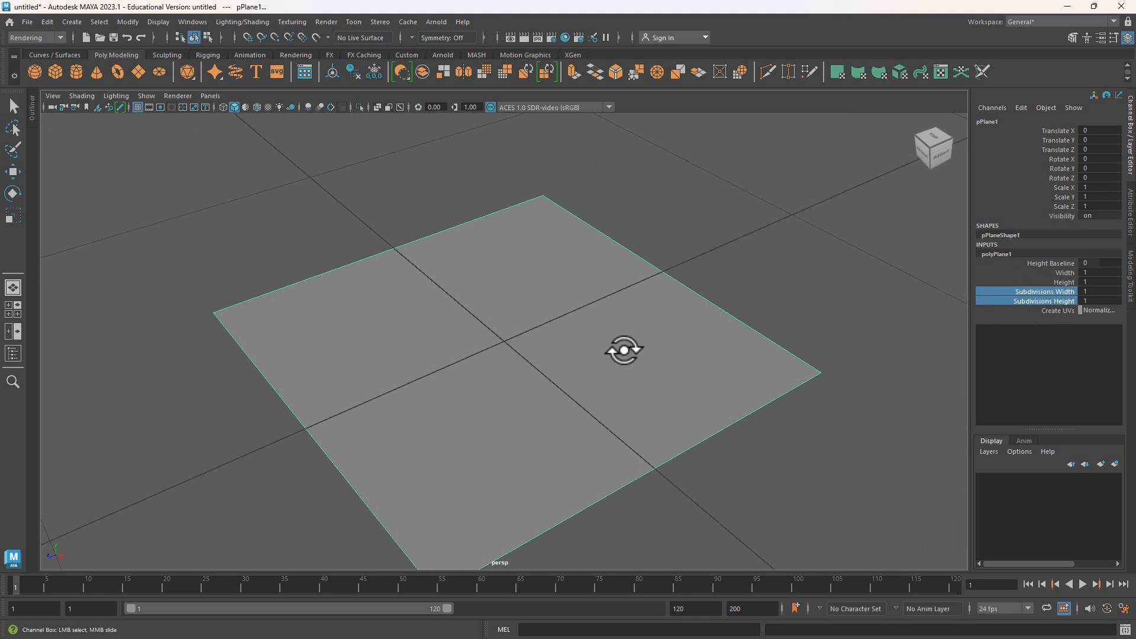
Assign a new Lambert material to the plane and rename it Animated_Texture.
{"action": "right_click_drag", "start_coordinate": [512, 294], "coordinate": [629, 541]}
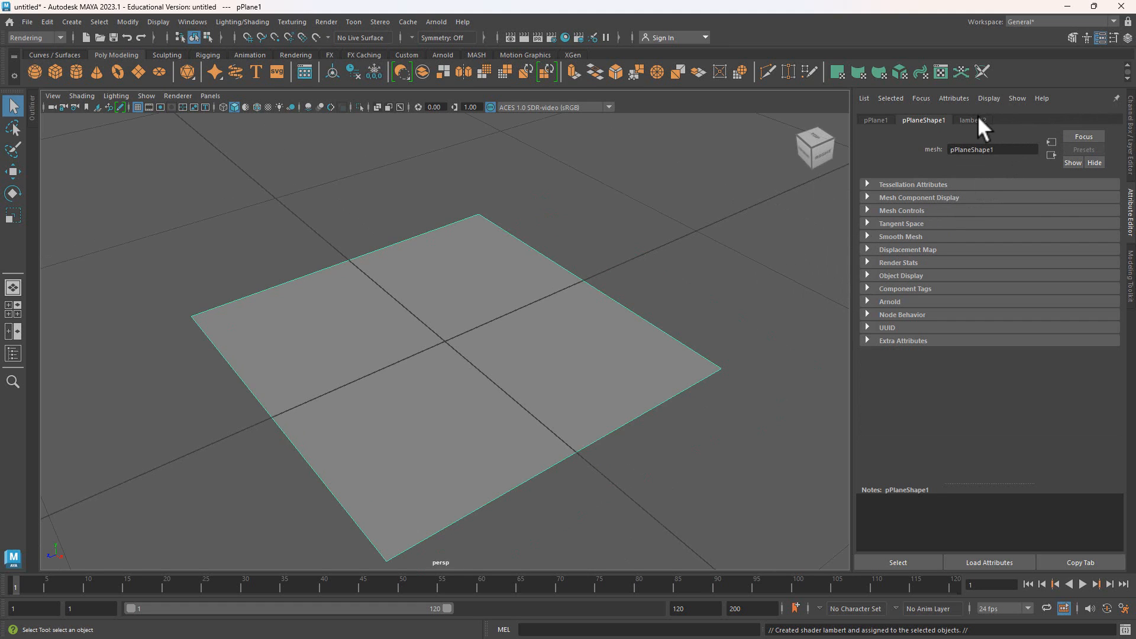
{"action": "left_click", "coordinate": [977, 120]}
{"action": "double_click", "coordinate": [1000, 150]}
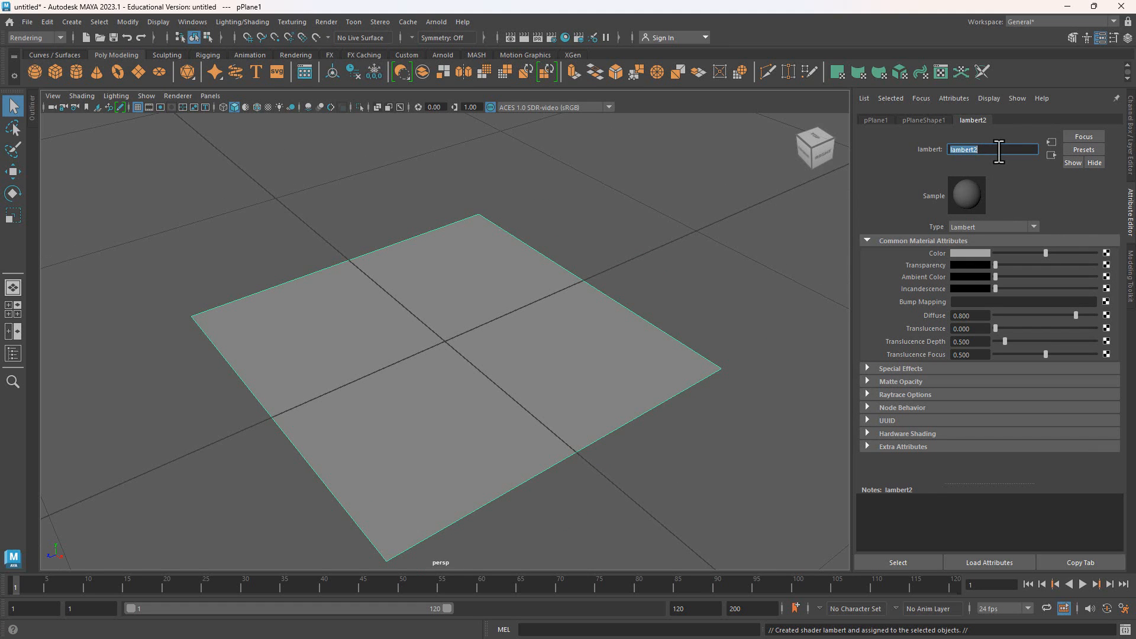
{"action": "type", "text": "Animated_Texture"}
{"action": "key", "text": "Return"}
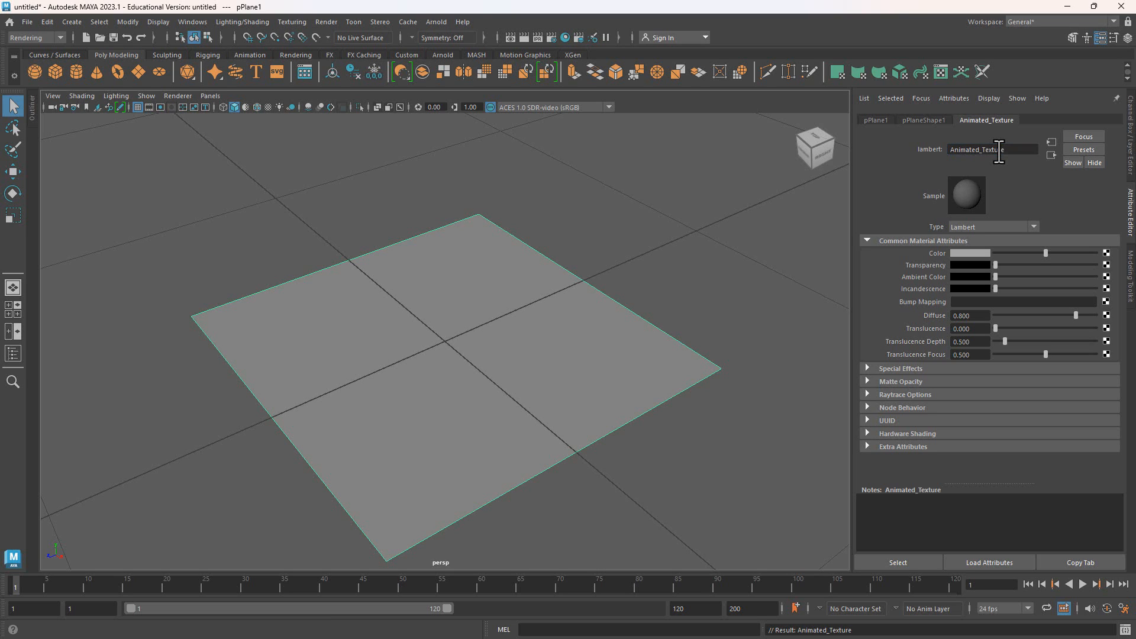
Connect a File texture to the material's Color attribute and enable its Use Image Sequence option.
{"action": "left_click", "coordinate": [1107, 253]}
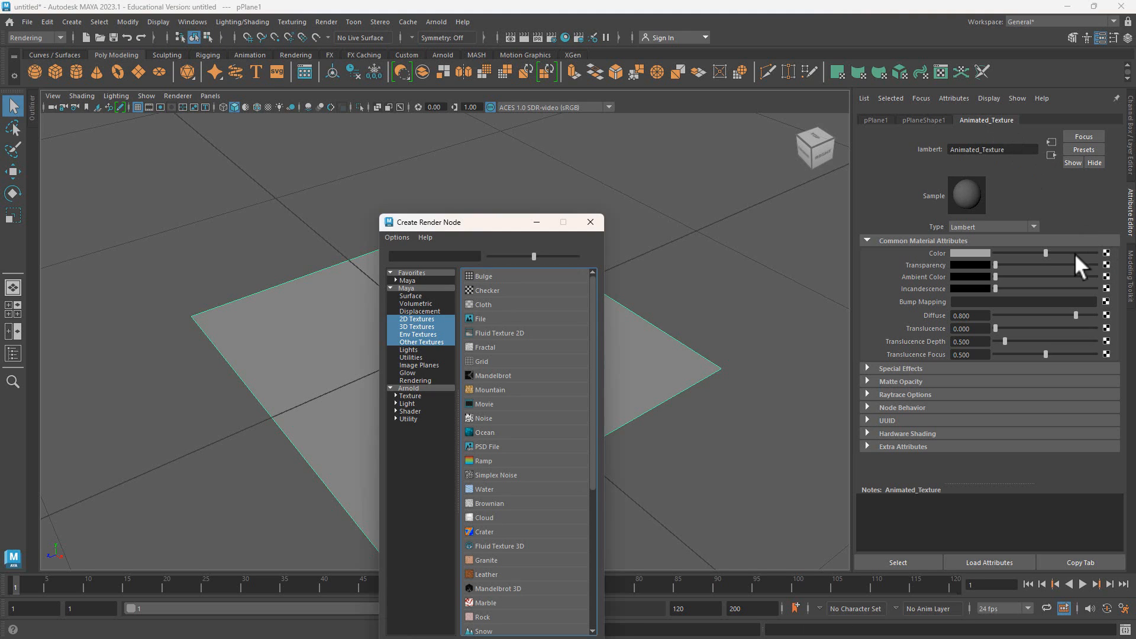
{"action": "left_click", "coordinate": [488, 321]}
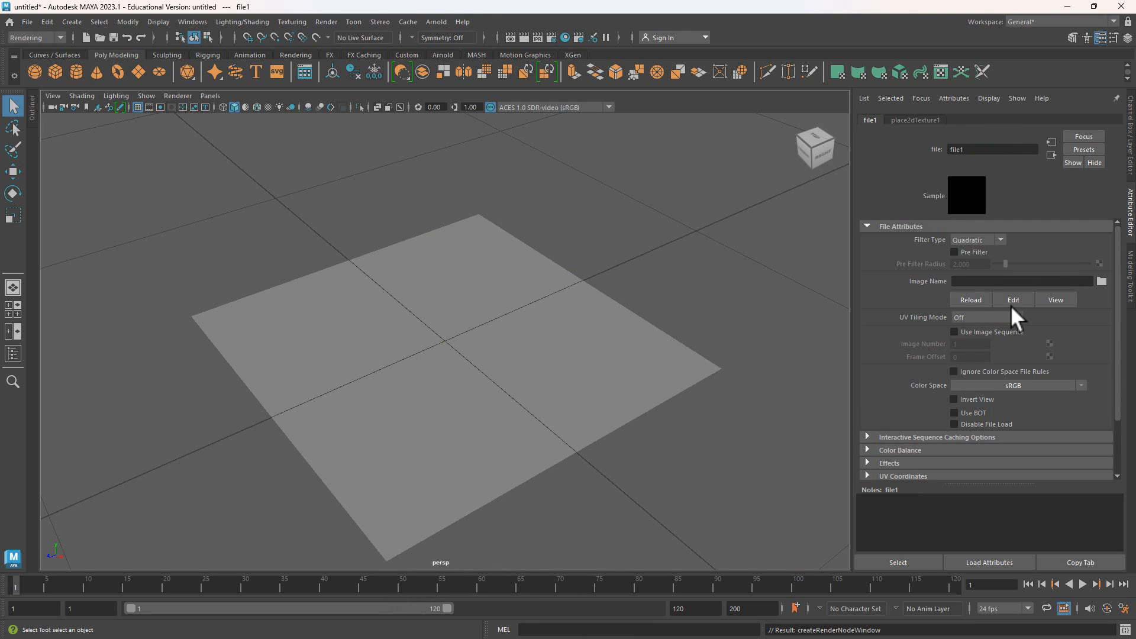
{"action": "left_click", "coordinate": [972, 330]}
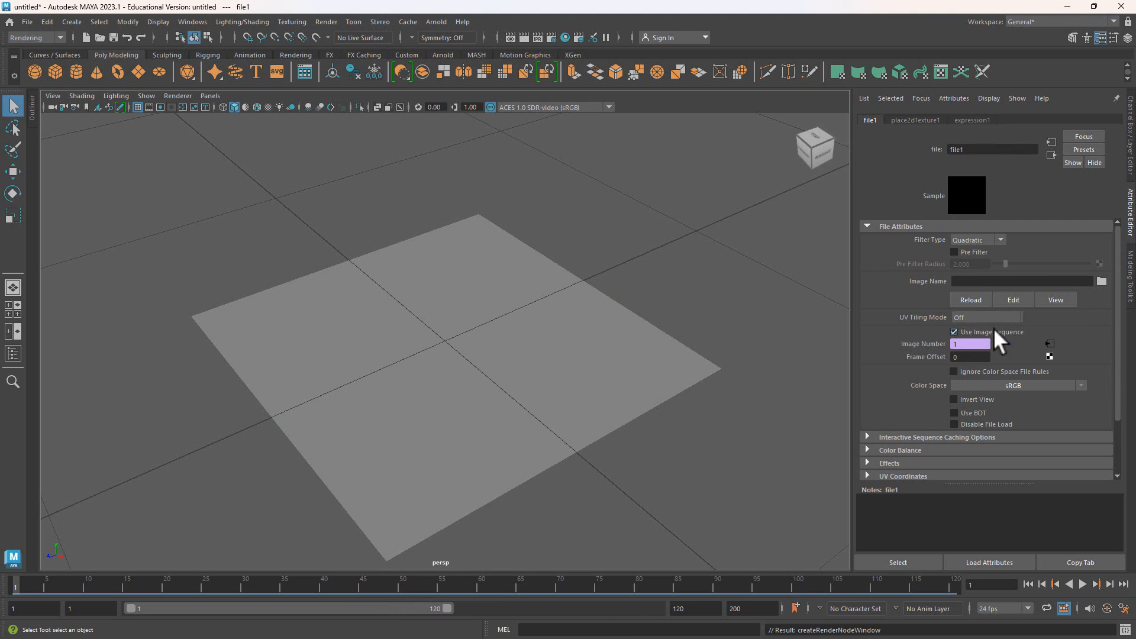
Load Comp 1_00000.jpg from the Comp 1 subfolder of Supporting Materials\Image Sequence as the file texture's image.
{"action": "left_click", "coordinate": [1101, 282]}
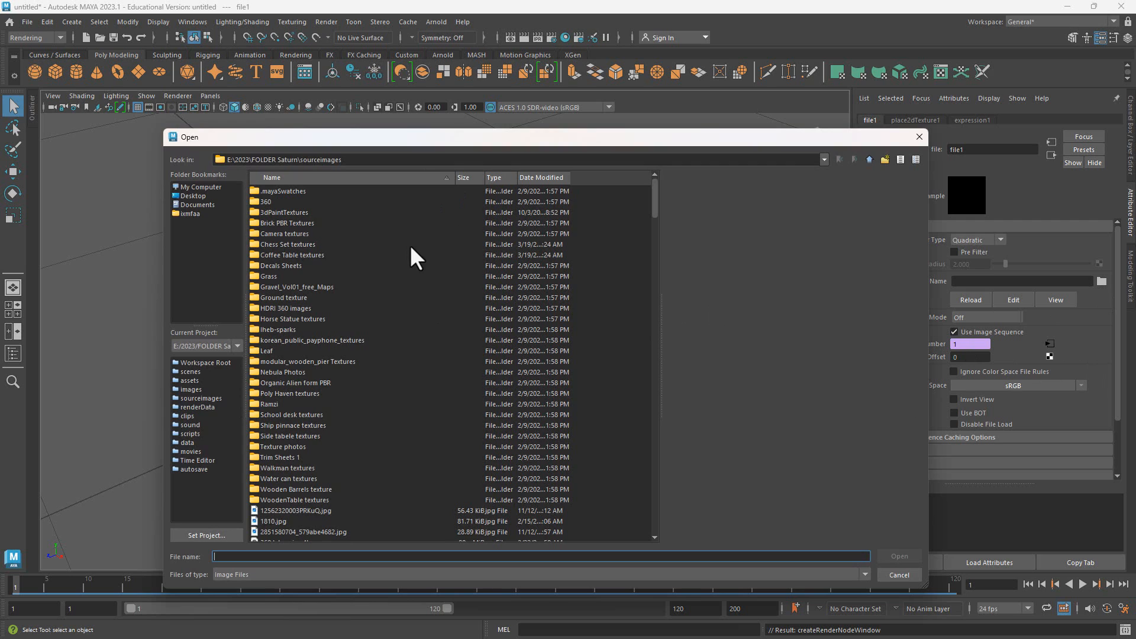
{"action": "left_click", "coordinate": [381, 160]}
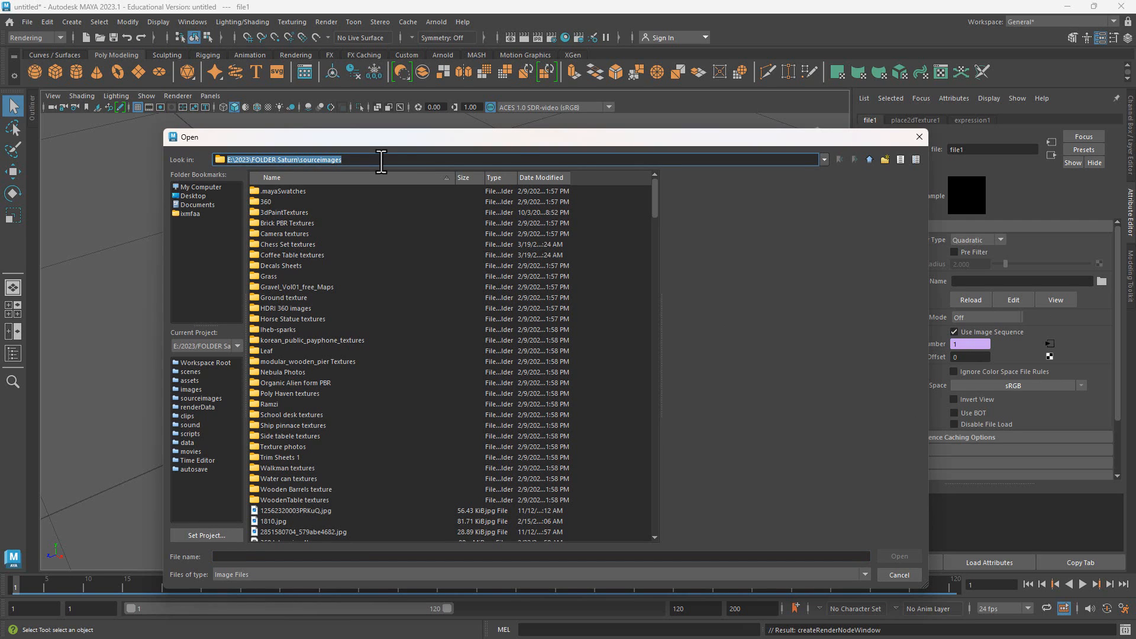
{"action": "type", "text": "C:\\Users\\ixmfaa\\Desktop\\2024\\Imaging for 3D - 2024\\2024\\Supporting Materials\\Image Sequence"}
{"action": "left_click", "coordinate": [366, 172]}
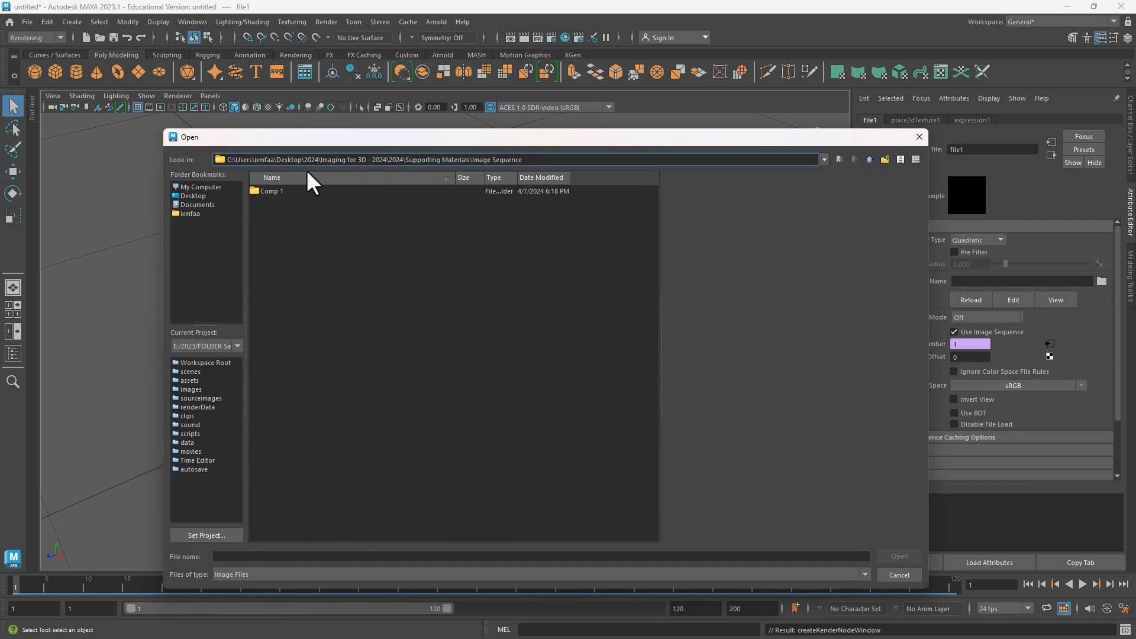
{"action": "double_click", "coordinate": [284, 189]}
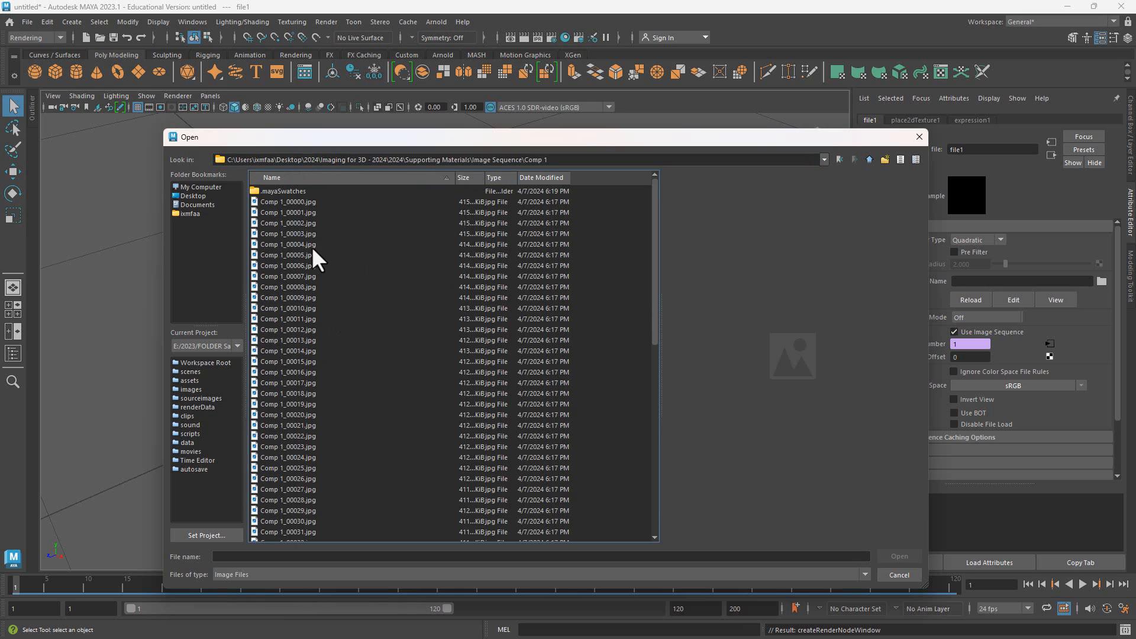
{"action": "left_click", "coordinate": [296, 202]}
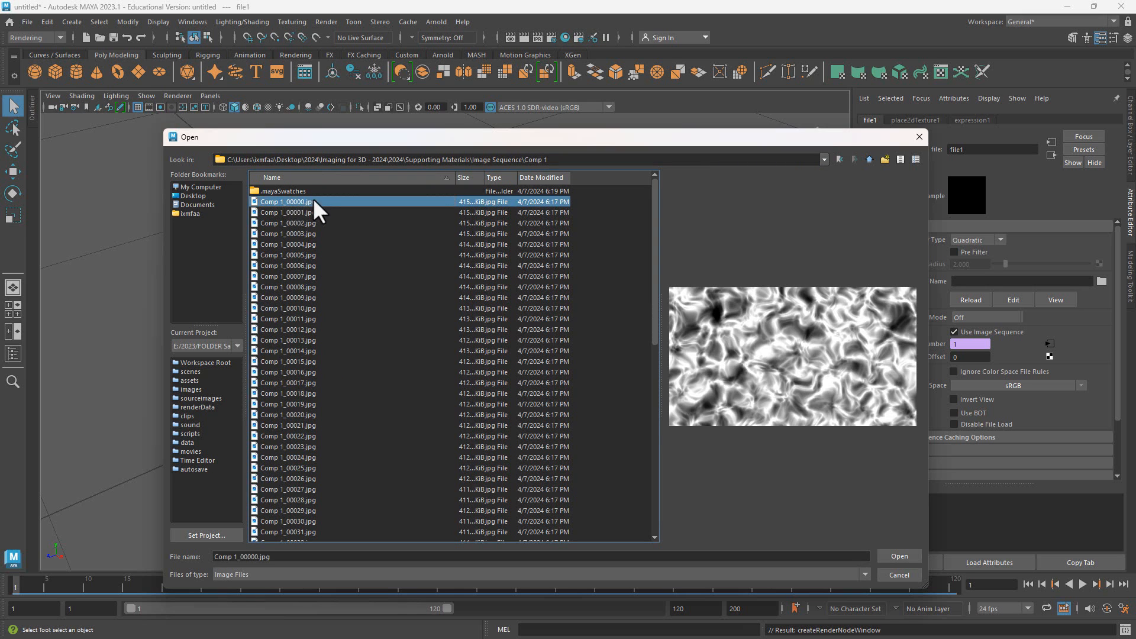
{"action": "left_click", "coordinate": [895, 557]}
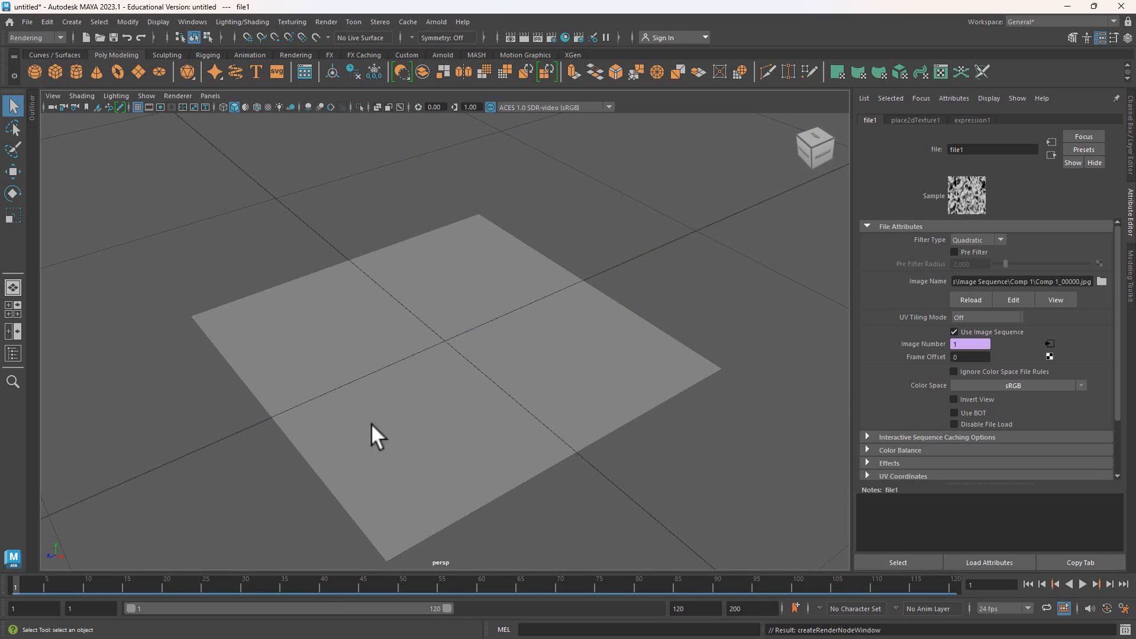
Turn on shaded display with texture maps in the perspective view.
{"action": "left_click_drag", "start_coordinate": [416, 438], "coordinate": [425, 427], "text": "alt"}
{"action": "middle_click_drag", "start_coordinate": [425, 426], "coordinate": [465, 416], "text": "alt"}
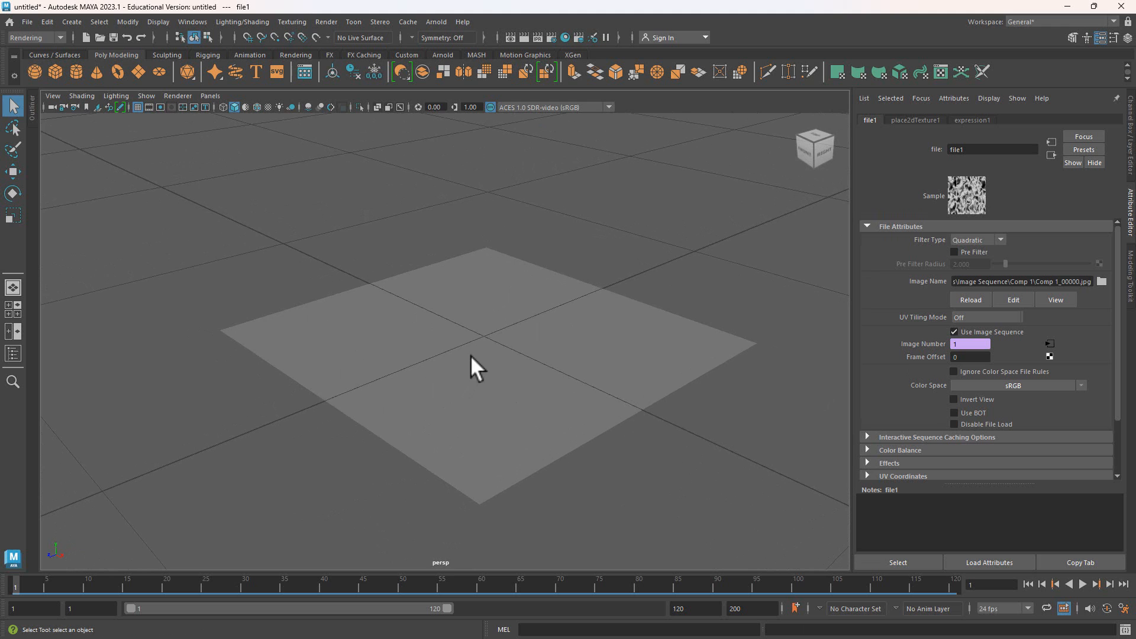
{"action": "key", "text": "6"}
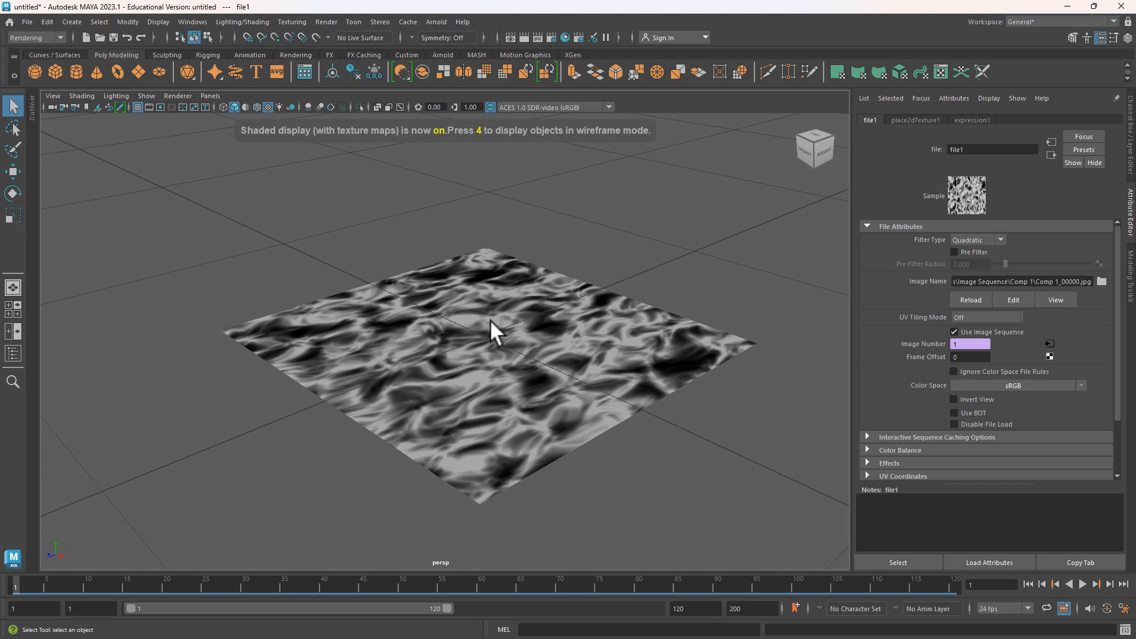
{"action": "left_click_drag", "start_coordinate": [581, 406], "coordinate": [563, 429], "text": "alt"}
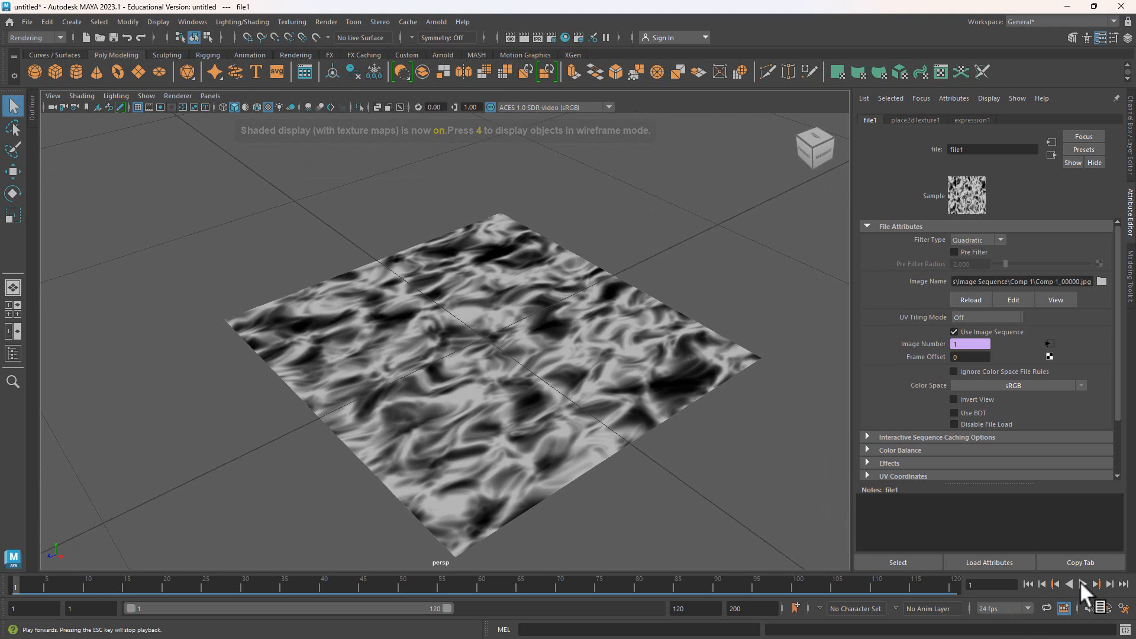
{"action": "scroll", "coordinate": [478, 364], "scroll_direction": "down", "scroll_amount": 3}
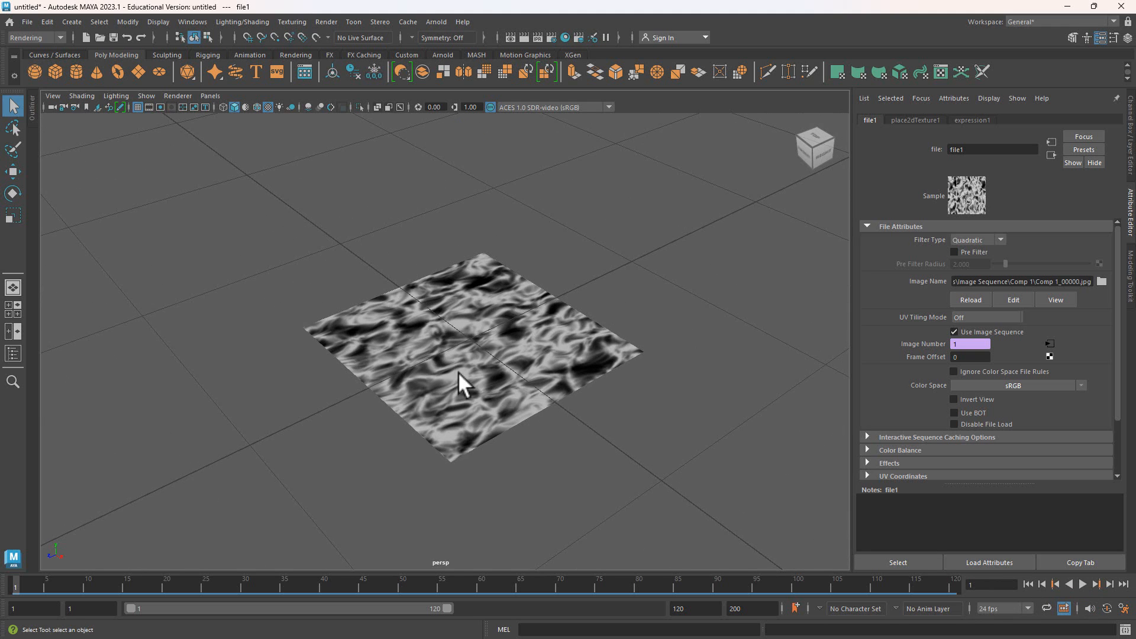
{"action": "left_click_drag", "start_coordinate": [458, 371], "coordinate": [507, 389], "text": "alt"}
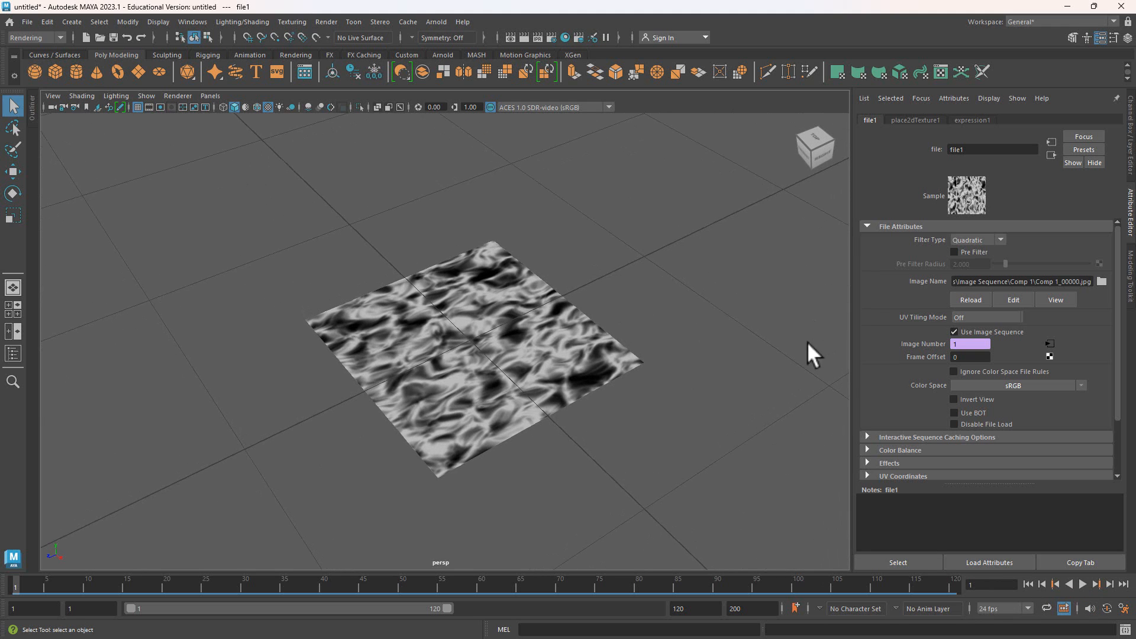
Play the animation, stop it and scrub the timeline to frame 68 to check the animated texture.
{"action": "left_click", "coordinate": [1081, 584]}
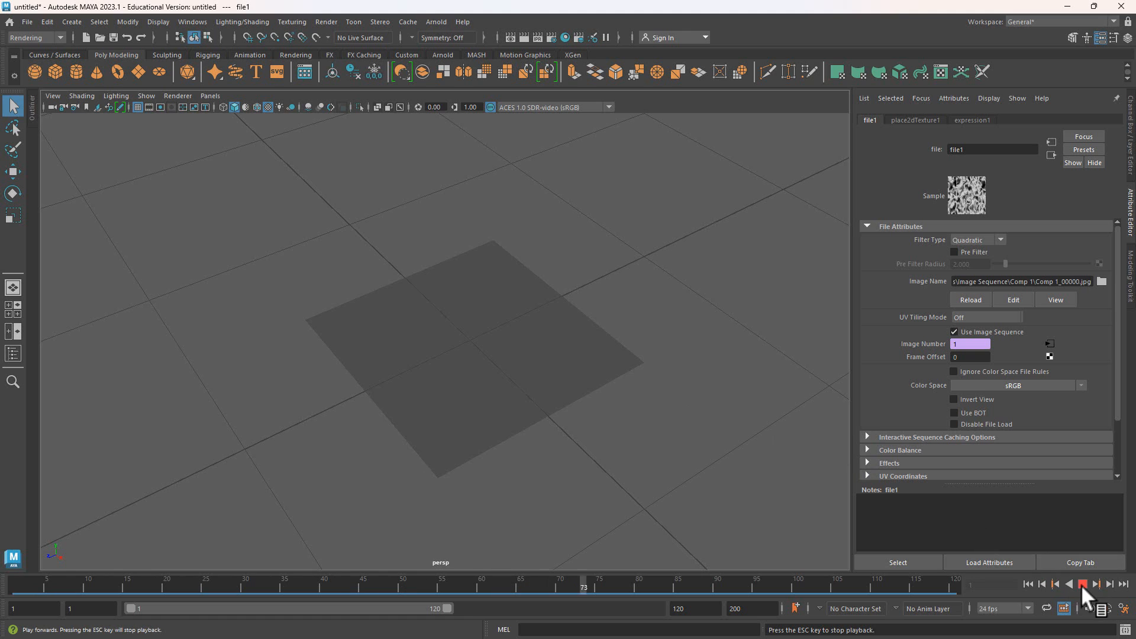
{"action": "left_click", "coordinate": [1082, 585]}
{"action": "mouse_move", "coordinate": [496, 591]}
{"action": "left_mouse_down"}
{"action": "mouse_move", "coordinate": [551, 595]}
{"action": "mouse_move", "coordinate": [542, 589]}
{"action": "left_mouse_up"}
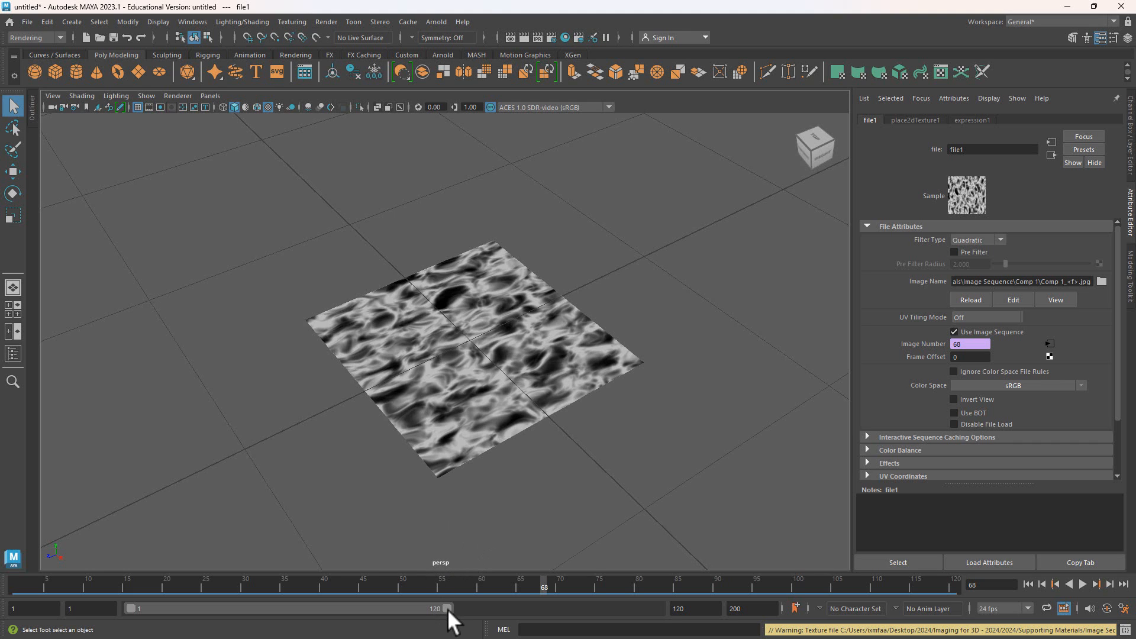
Extend the end of the playback range to frame 186.
{"action": "left_click_drag", "start_coordinate": [447, 609], "coordinate": [627, 616]}
{"action": "right_click_drag", "start_coordinate": [350, 493], "coordinate": [596, 492], "text": "alt"}
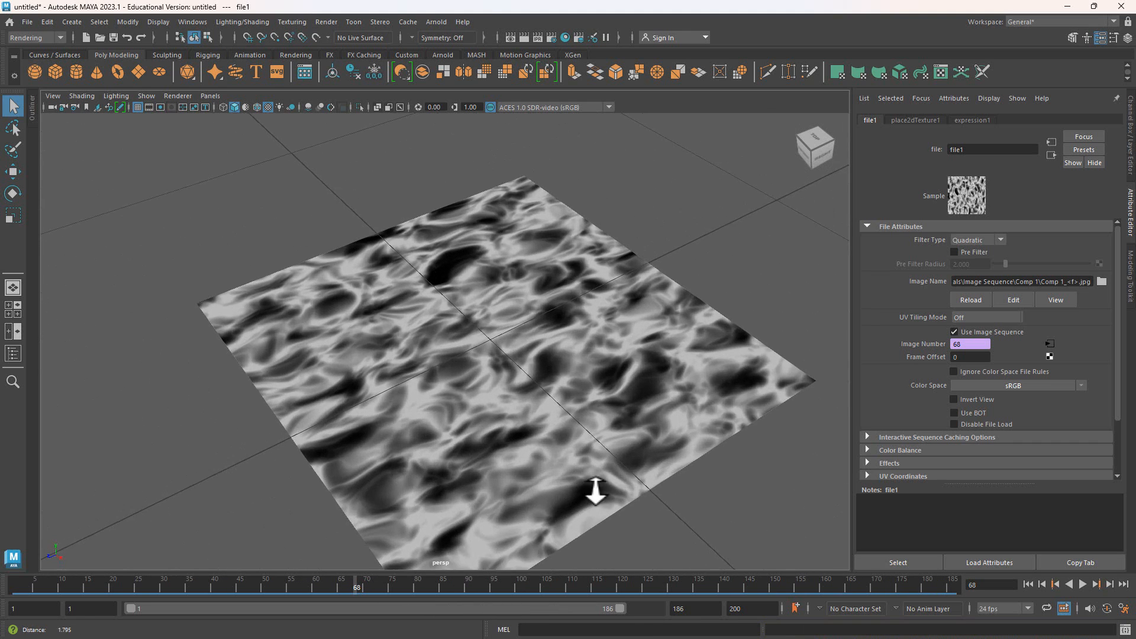
{"action": "middle_click_drag", "start_coordinate": [596, 492], "coordinate": [526, 374], "text": "alt"}
{"action": "right_click_drag", "start_coordinate": [525, 373], "coordinate": [472, 367], "text": "alt"}
{"action": "left_click_drag", "start_coordinate": [474, 363], "coordinate": [477, 368], "text": "alt"}
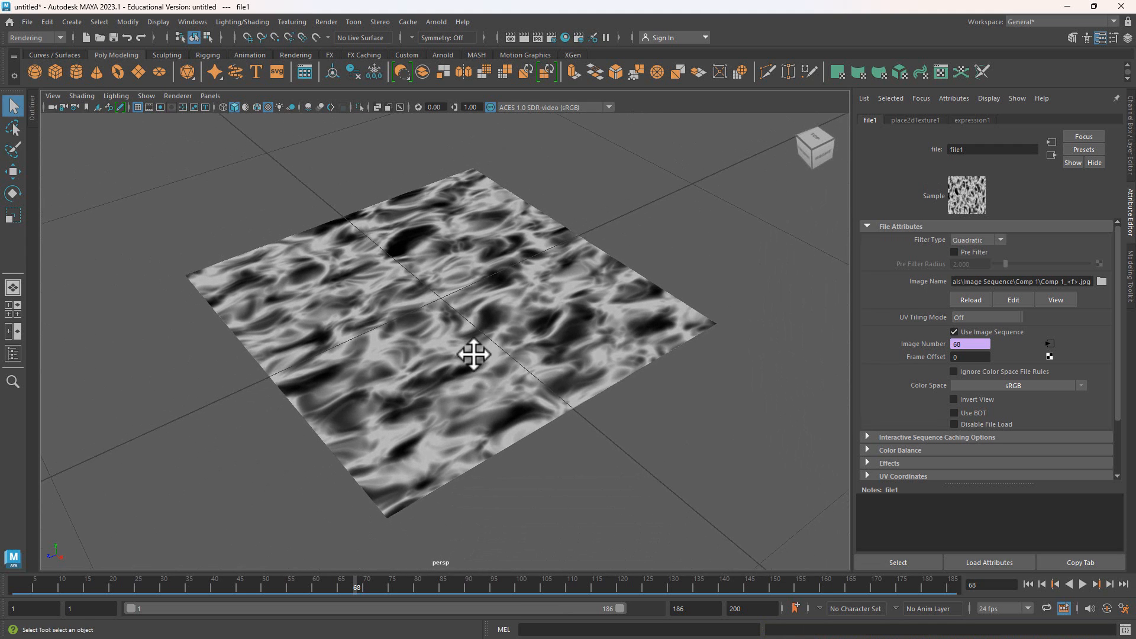
{"action": "middle_click_drag", "start_coordinate": [474, 353], "coordinate": [479, 386], "text": "alt"}
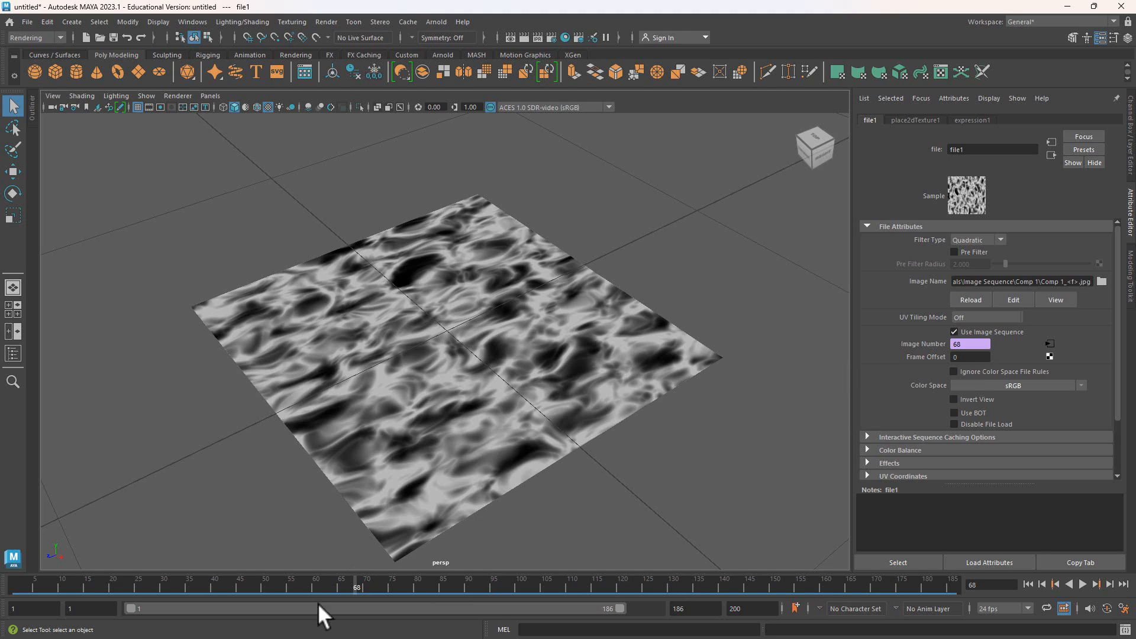
Check the texture at frames 130 and 168, and return the timeline to frame 1.
{"action": "left_click_drag", "start_coordinate": [357, 585], "coordinate": [574, 584]}
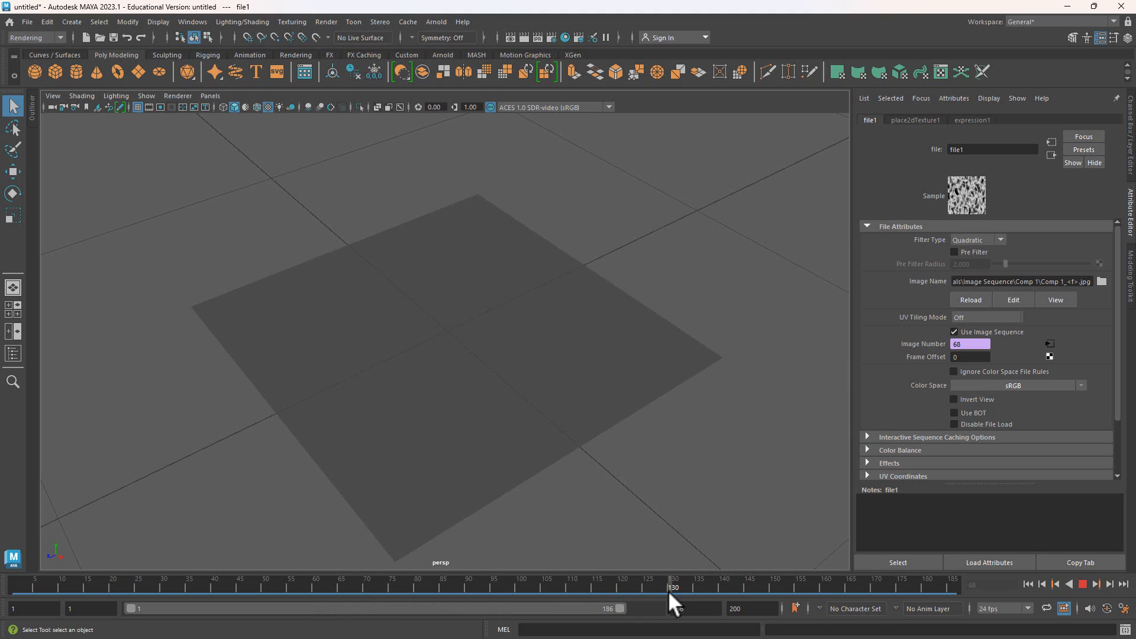
{"action": "left_click_drag", "start_coordinate": [669, 591], "coordinate": [674, 590]}
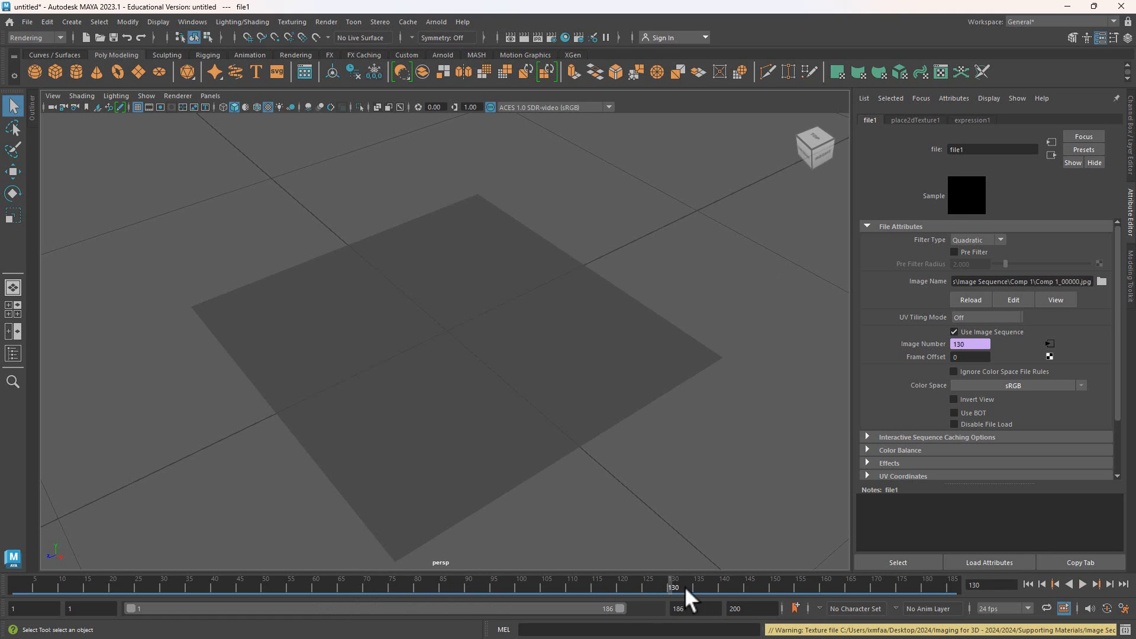
{"action": "left_click", "coordinate": [989, 587]}
{"action": "type", "text": "168"}
{"action": "key", "text": "Return"}
{"action": "left_click_drag", "start_coordinate": [498, 591], "coordinate": [2, 616]}
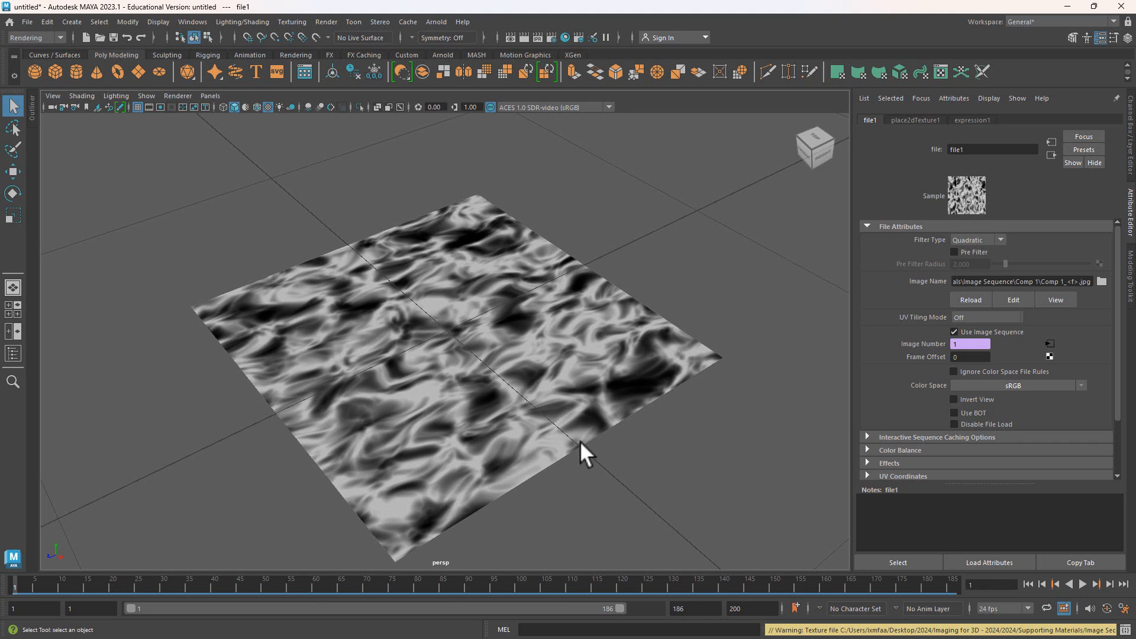
Set the file texture's frame offset to 10 and test it by scrubbing to frame 105 and back to frame 1.
{"action": "left_click_drag", "start_coordinate": [580, 442], "coordinate": [563, 386], "text": "alt"}
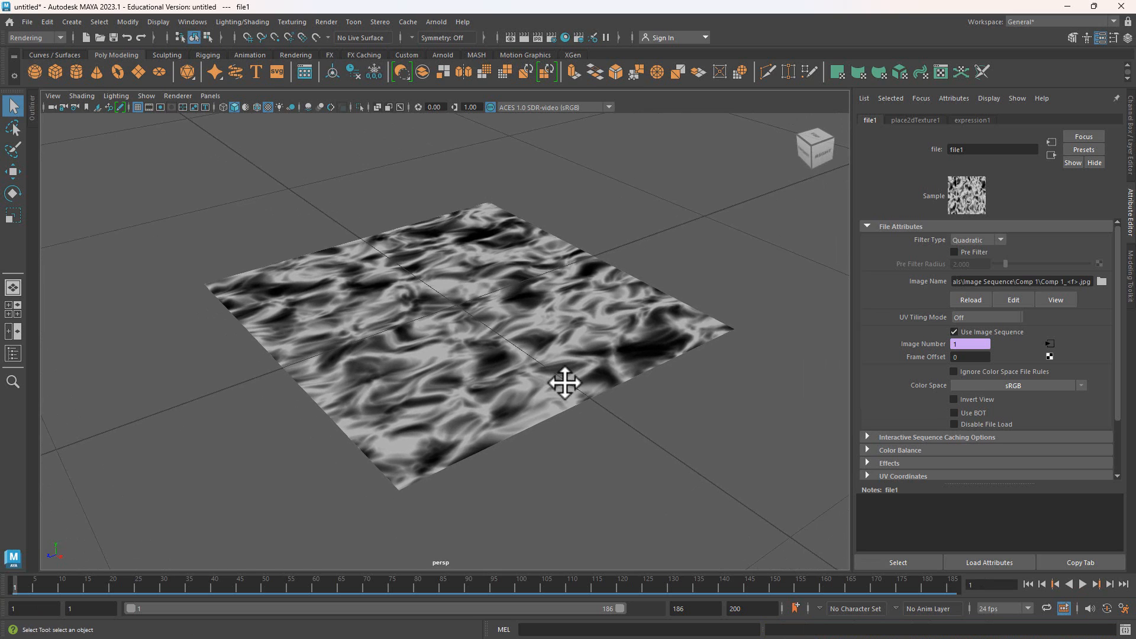
{"action": "left_click", "coordinate": [972, 357]}
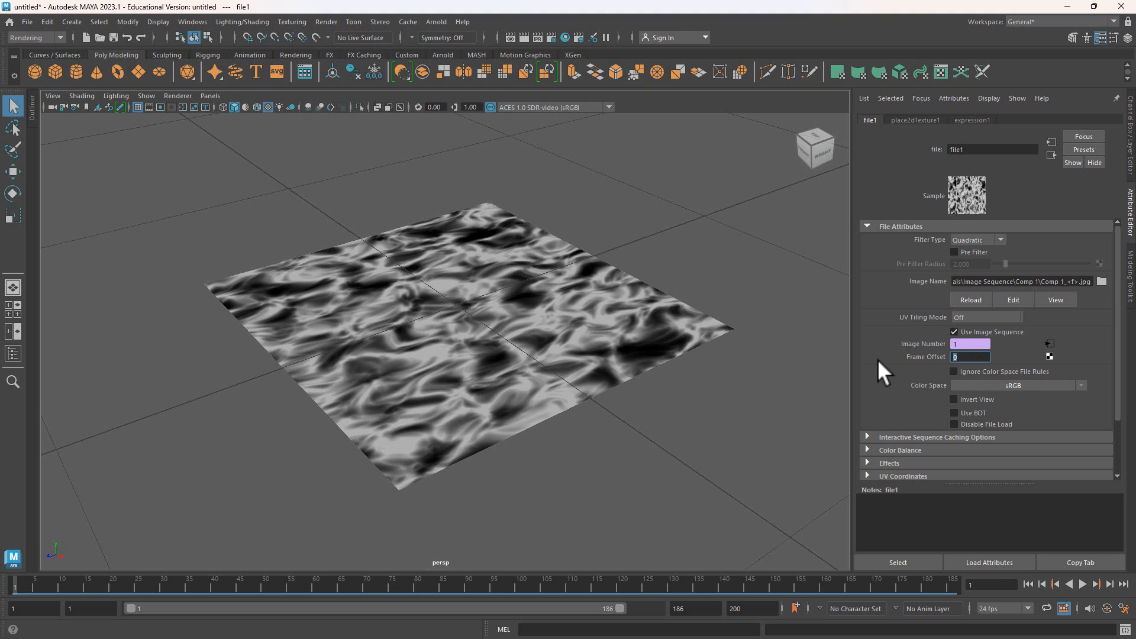
{"action": "type", "text": "10"}
{"action": "key", "text": "Return"}
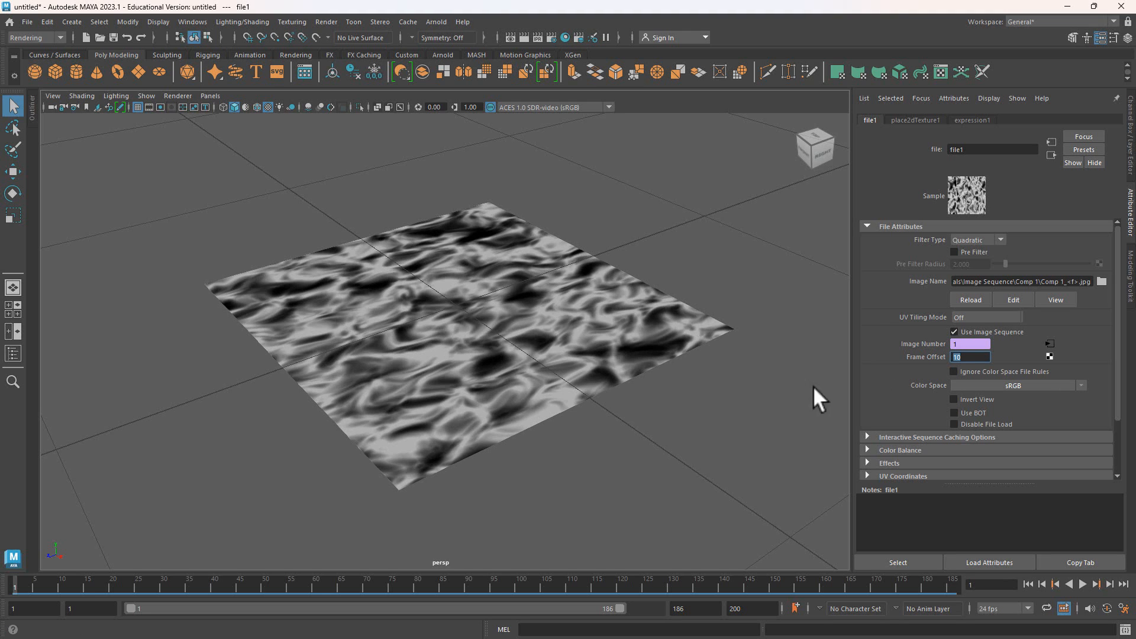
{"action": "key", "text": "alt+v"}
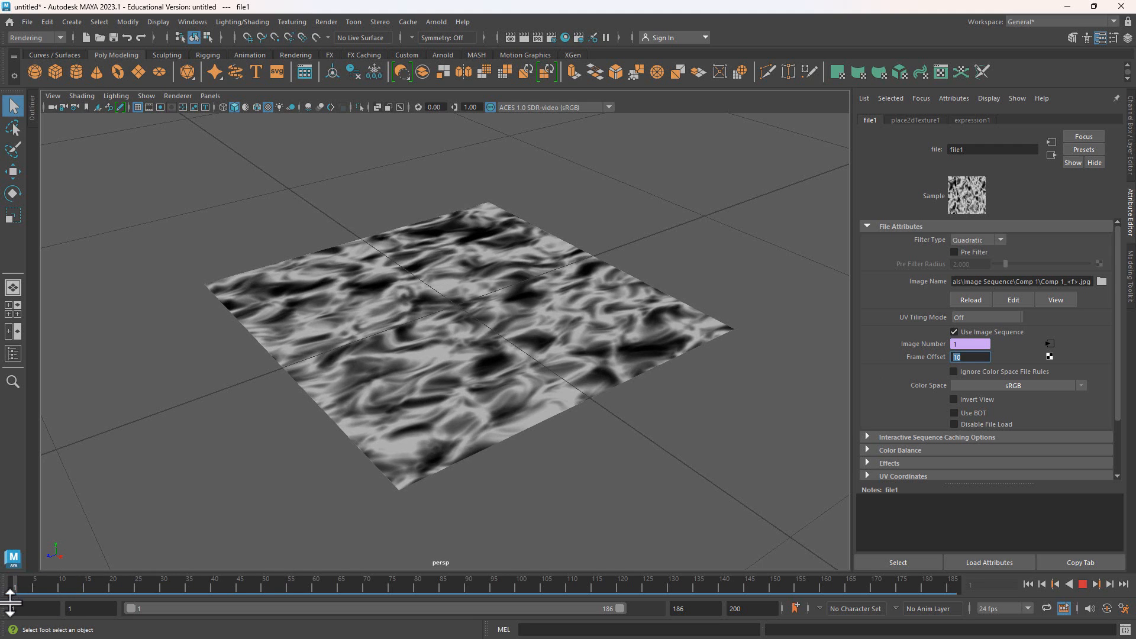
{"action": "left_click_drag", "start_coordinate": [10, 604], "coordinate": [545, 604]}
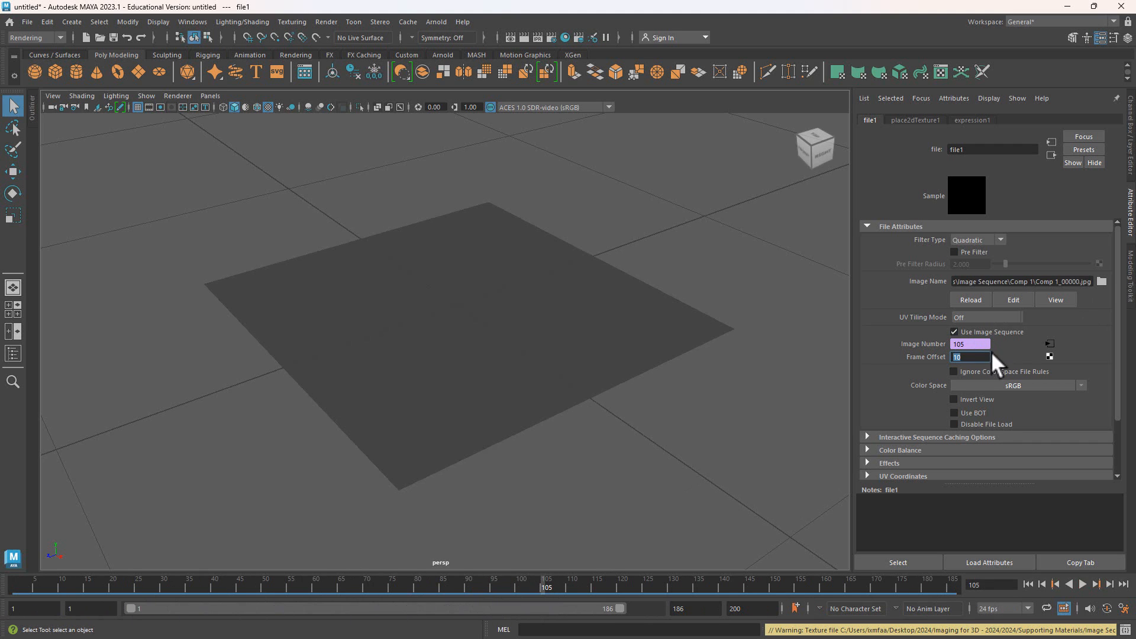
{"action": "left_click_drag", "start_coordinate": [485, 578], "coordinate": [7, 607]}
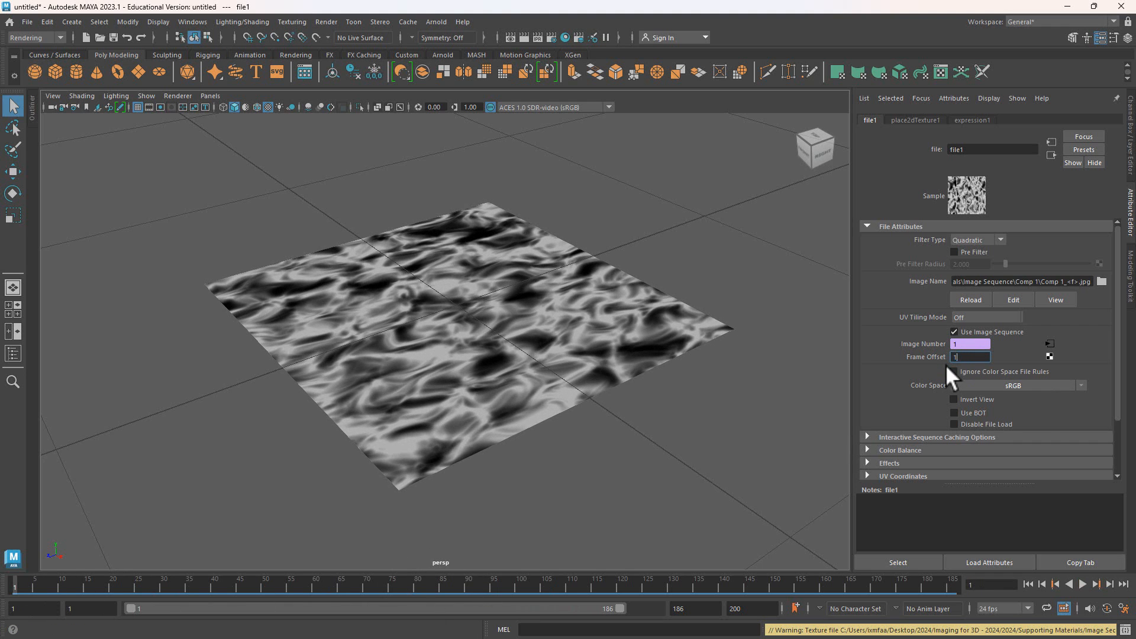
Set the file texture's frame offset to 100 and test it by scrubbing the timeline to frame 21.
{"action": "key", "text": "Return"}
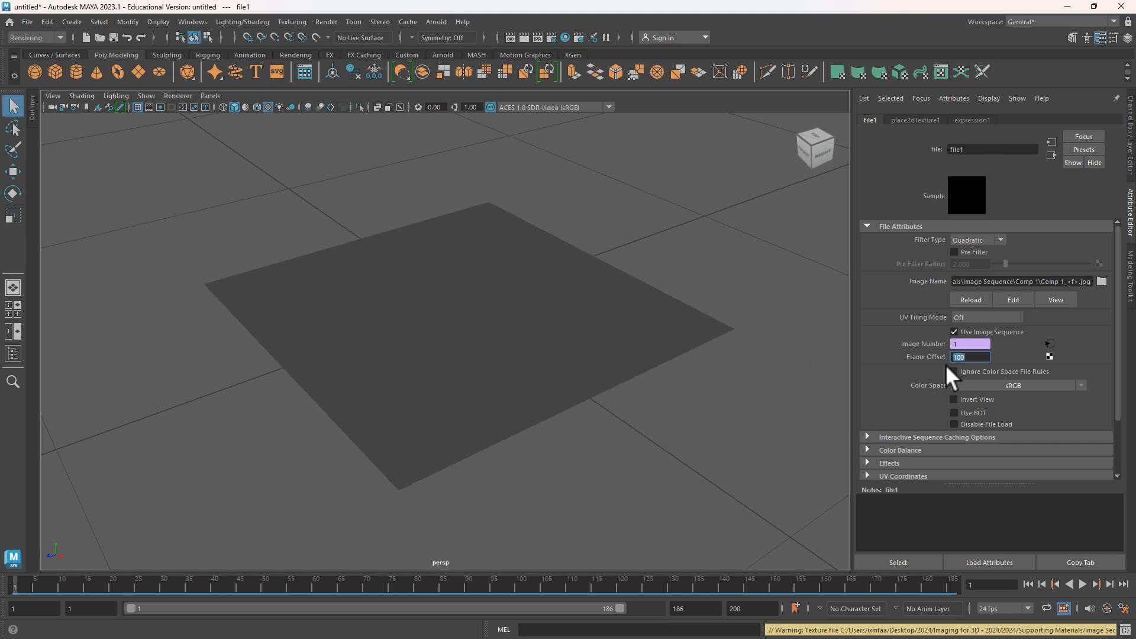
{"action": "key", "text": "alt+v"}
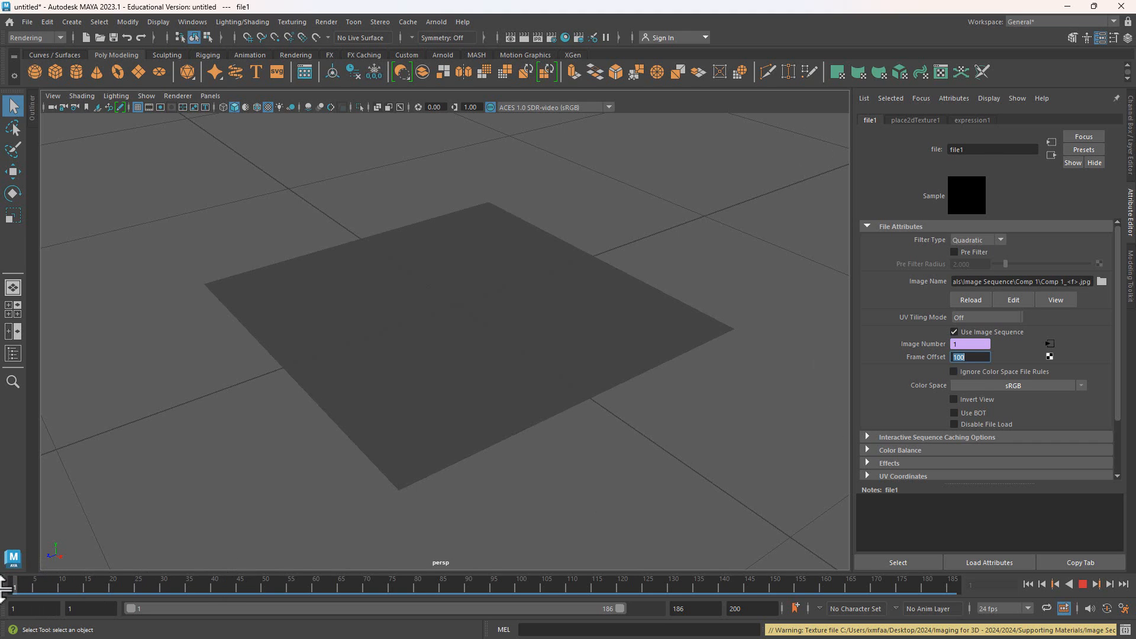
{"action": "mouse_move", "coordinate": [4, 588]}
{"action": "left_mouse_down"}
{"action": "mouse_move", "coordinate": [980, 587]}
{"action": "mouse_move", "coordinate": [71, 588]}
{"action": "mouse_move", "coordinate": [762, 601]}
{"action": "mouse_move", "coordinate": [122, 610]}
{"action": "left_mouse_up"}
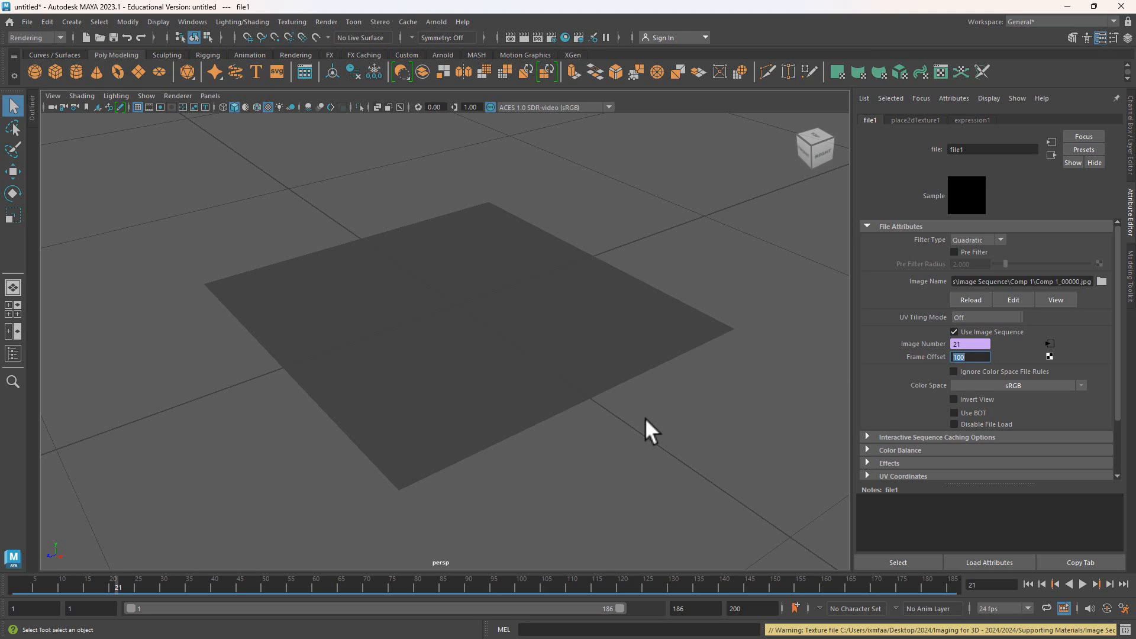
Set the file texture's frame offset to -100 and scrub the timeline to check where the sequence plays.
{"action": "type", "text": "-100"}
{"action": "key", "text": "Return"}
{"action": "key", "text": "alt+v"}
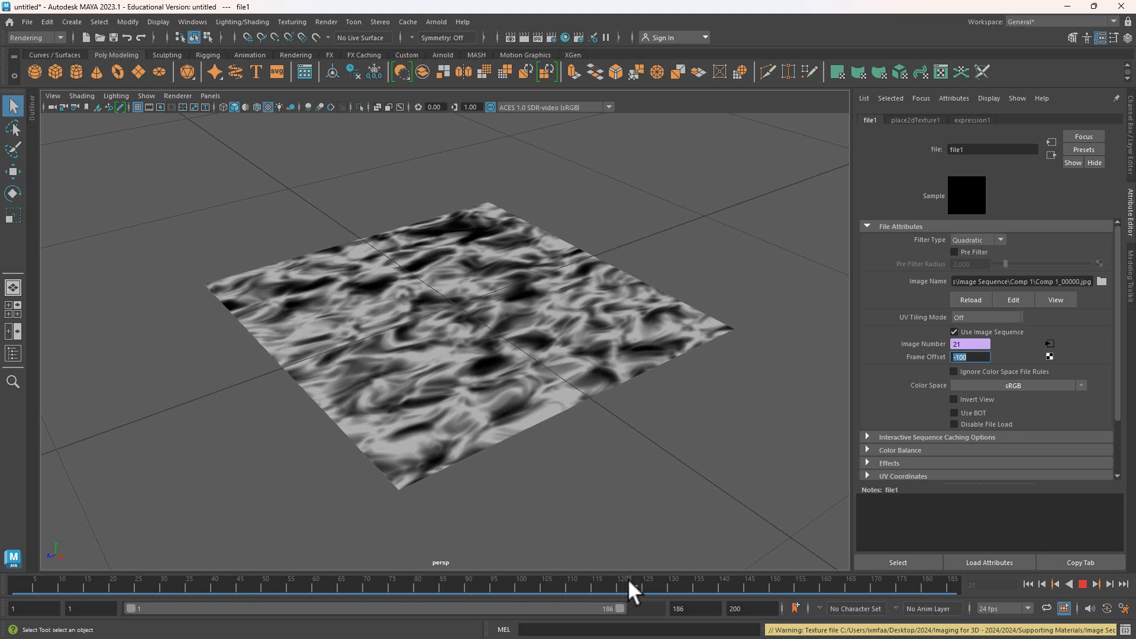
{"action": "left_click_drag", "start_coordinate": [548, 595], "coordinate": [516, 596]}
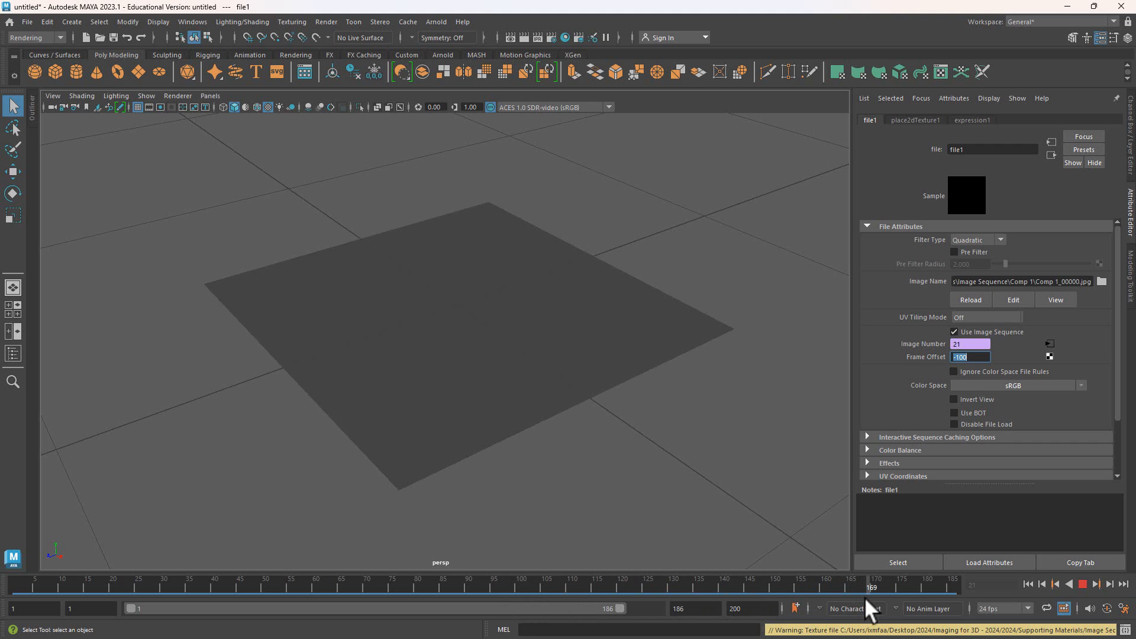
{"action": "left_click_drag", "start_coordinate": [864, 596], "coordinate": [740, 579]}
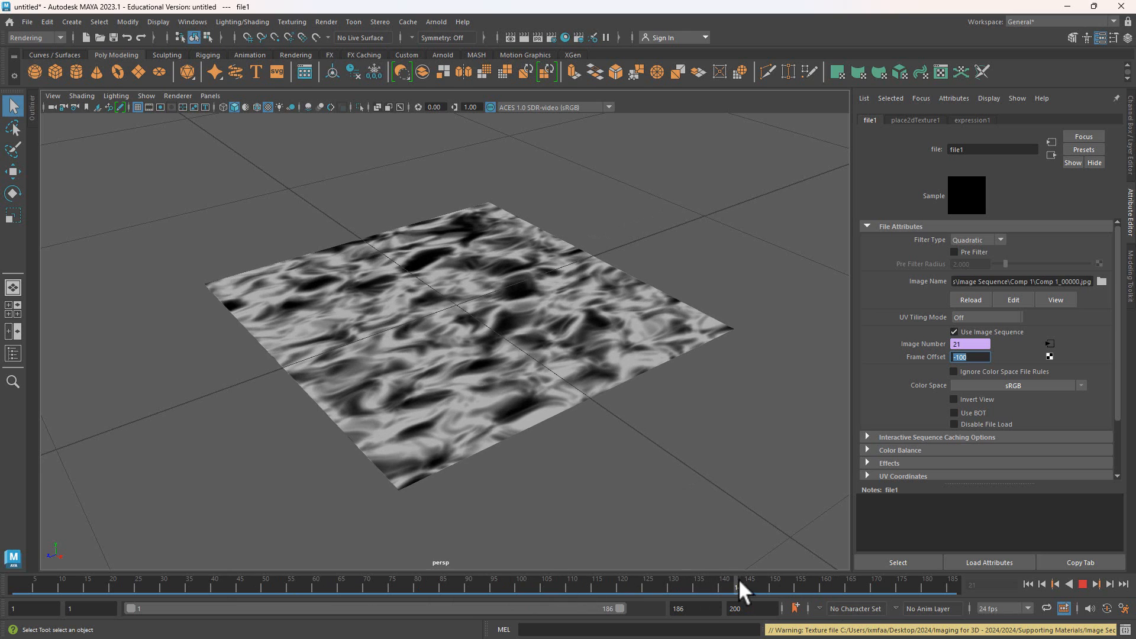